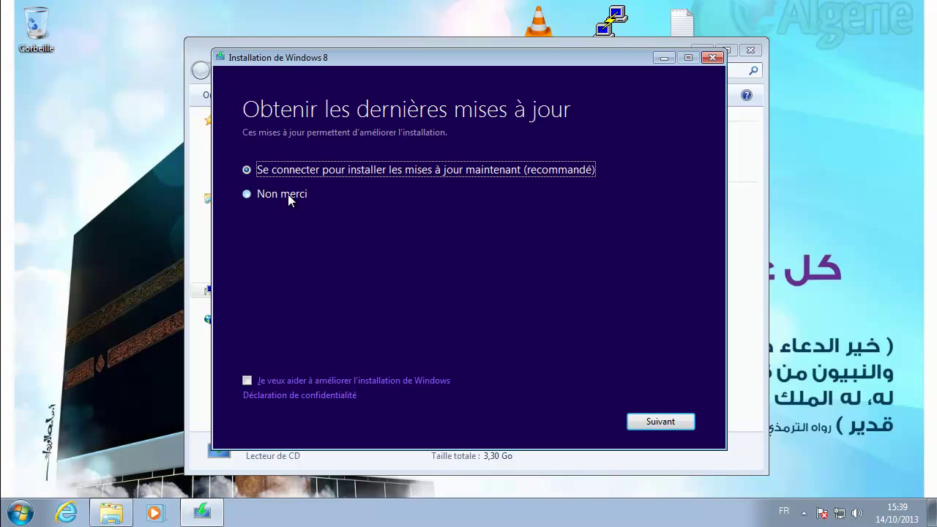
- Decline the latest setup updates with the "Non merci" option and continue to the product key page
{"action": "left_click", "coordinate": [288, 194]}
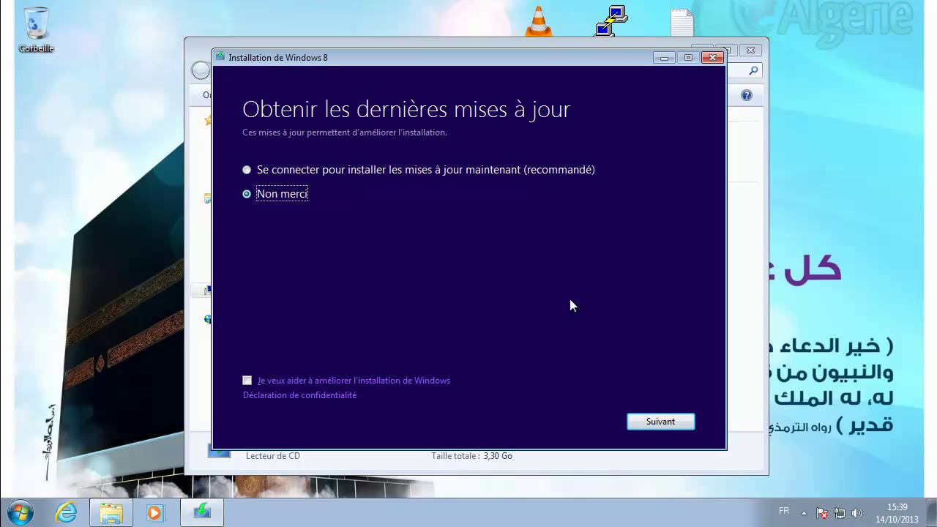
{"action": "left_click", "coordinate": [672, 423]}
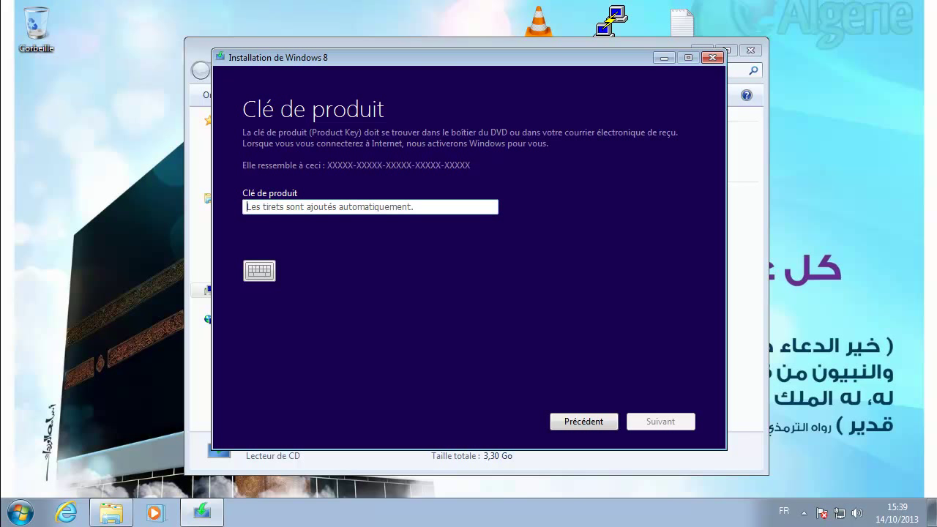
- Enter the Windows product key and accept the licence agreement terms
{"action": "left_click", "coordinate": [300, 210]}
{"action": "key", "text": "ctrl+v"}
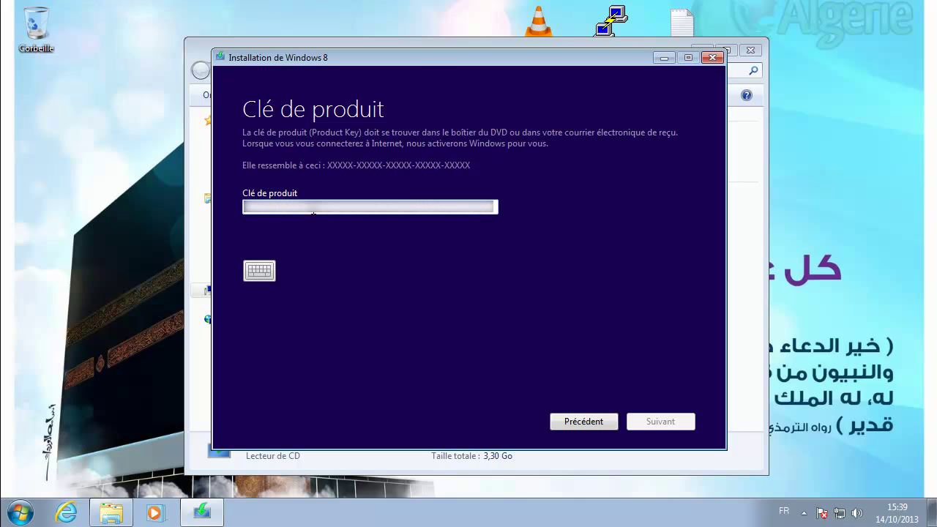
{"action": "left_click", "coordinate": [665, 422]}
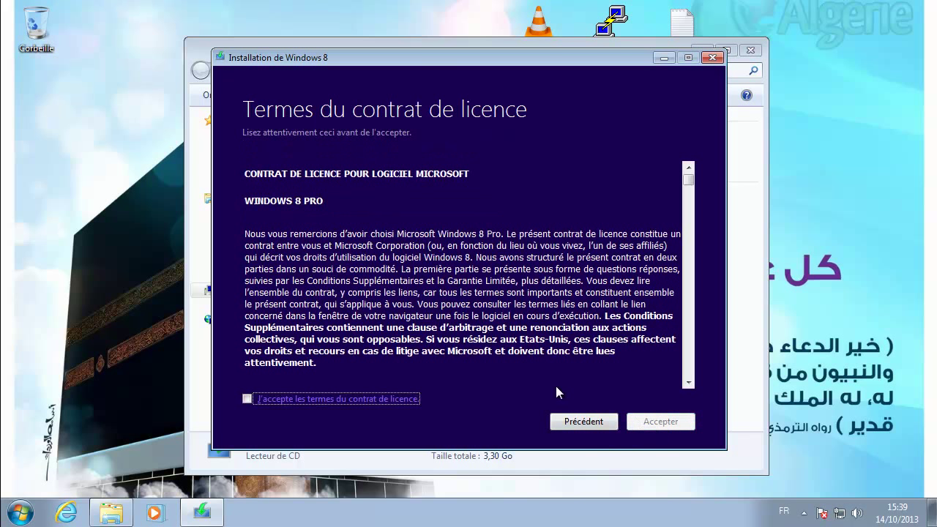
{"action": "left_click", "coordinate": [247, 399]}
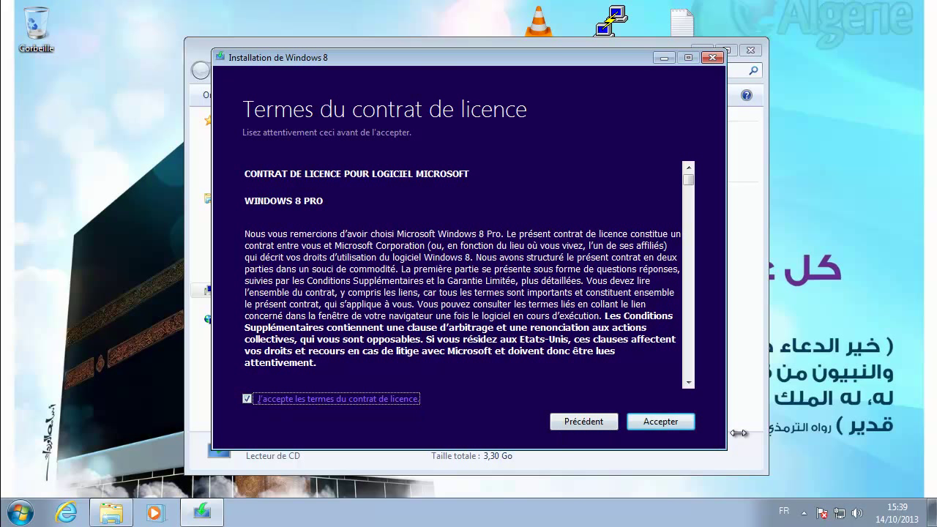
{"action": "left_click", "coordinate": [679, 426]}
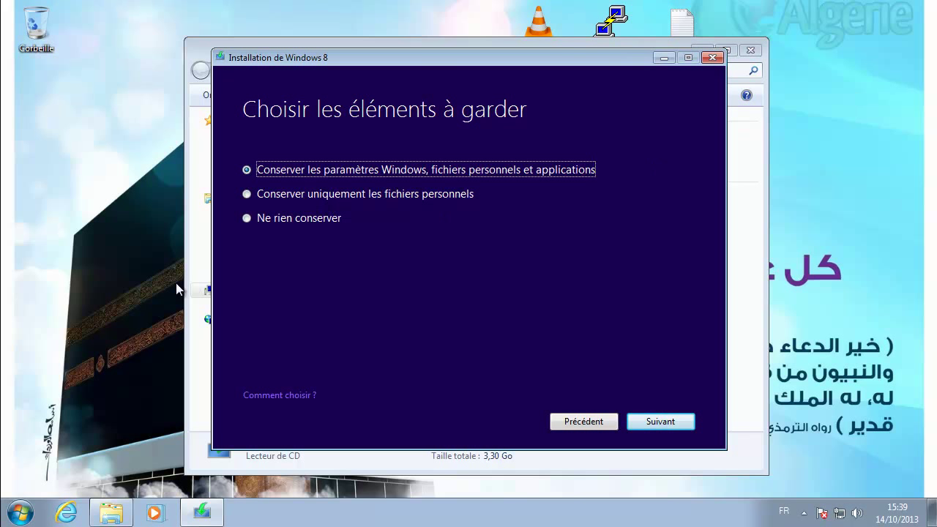
- View the Documents and Images libraries in Windows Explorer, and close the window
{"action": "left_click", "coordinate": [113, 512]}
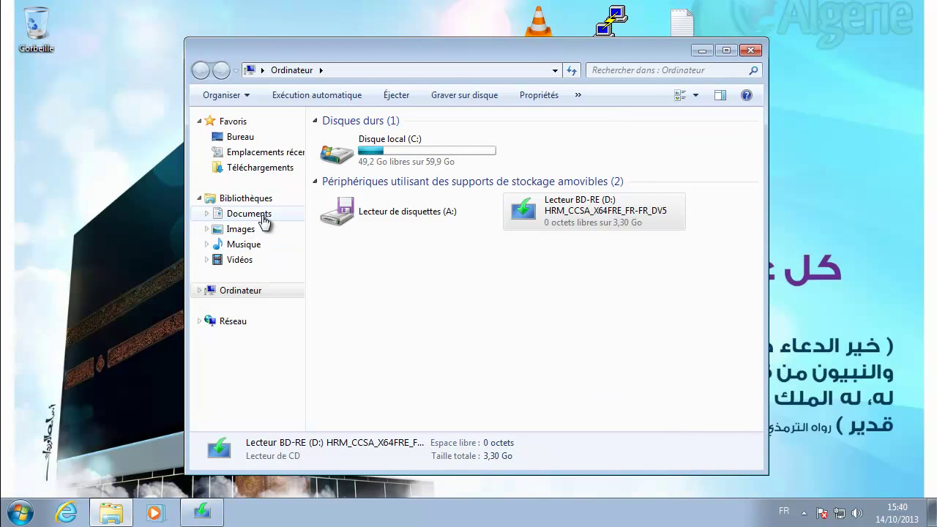
{"action": "left_click", "coordinate": [261, 215]}
{"action": "left_click", "coordinate": [247, 229]}
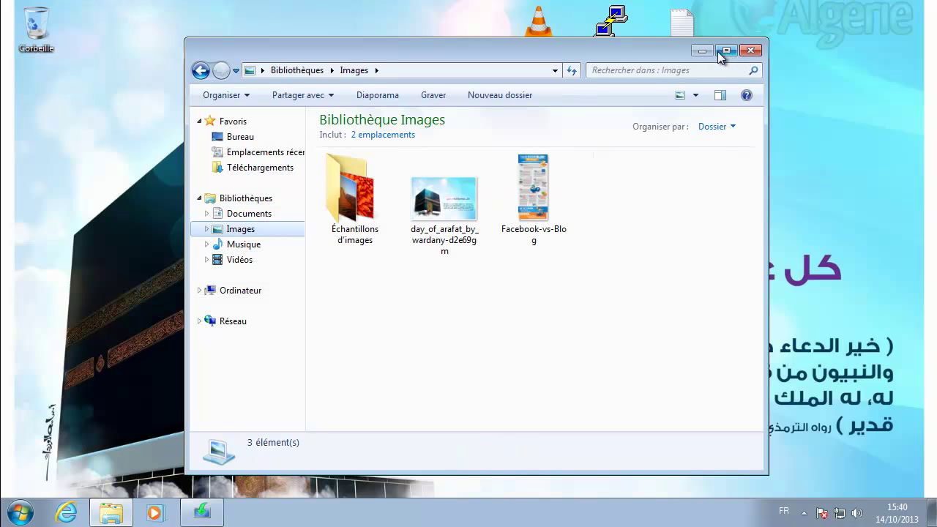
{"action": "left_click", "coordinate": [750, 51]}
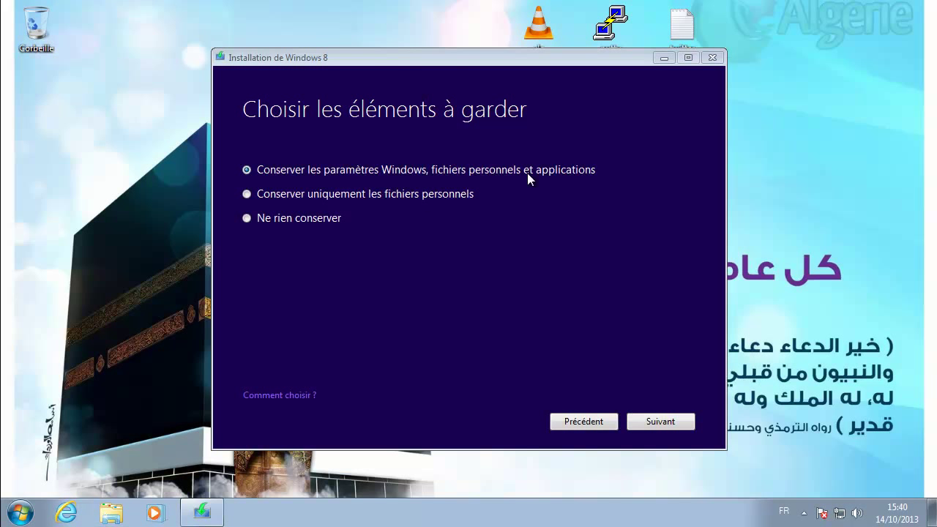
- Choose "Conserver uniquement les fichiers personnels" and look through the Documents, Images, Musique and Vidéos libraries in Windows Explorer
{"action": "left_click", "coordinate": [315, 196]}
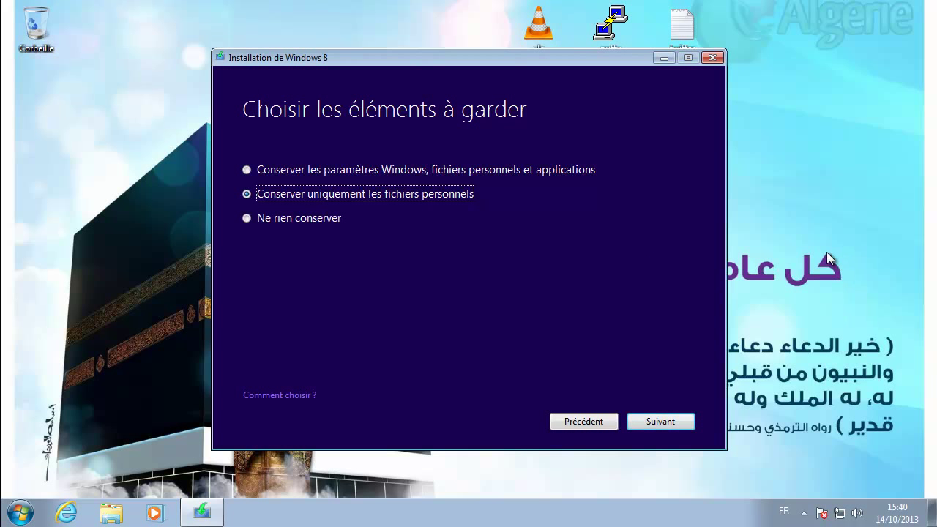
{"action": "left_click", "coordinate": [111, 514]}
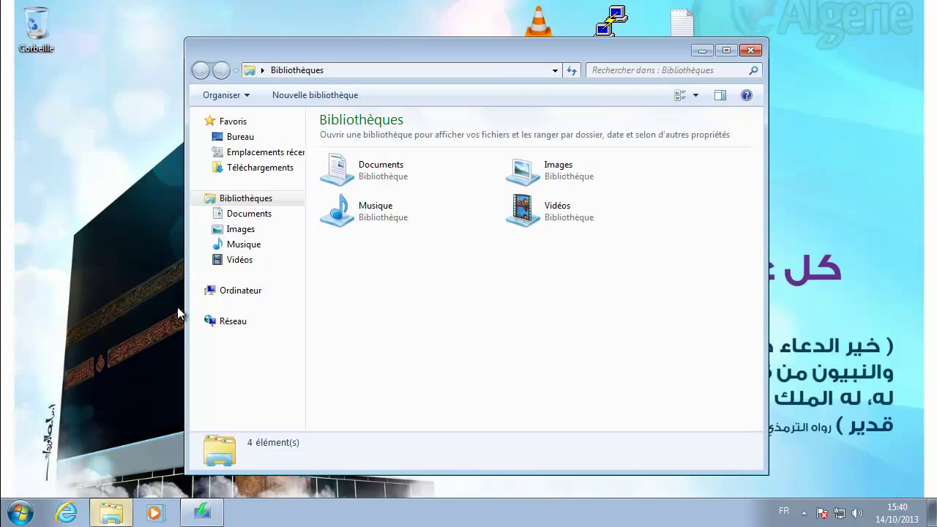
{"action": "left_click", "coordinate": [238, 213]}
{"action": "left_click", "coordinate": [241, 229]}
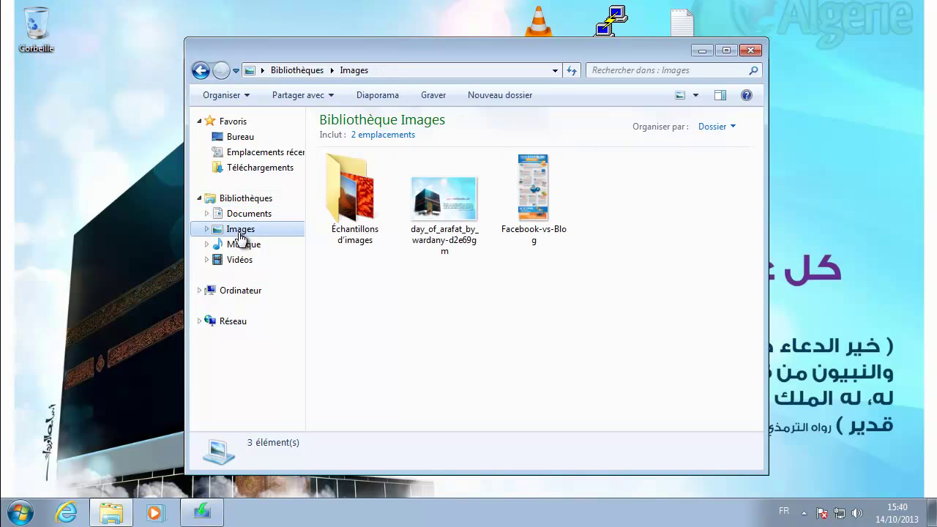
{"action": "left_click", "coordinate": [244, 246]}
{"action": "left_click", "coordinate": [243, 261]}
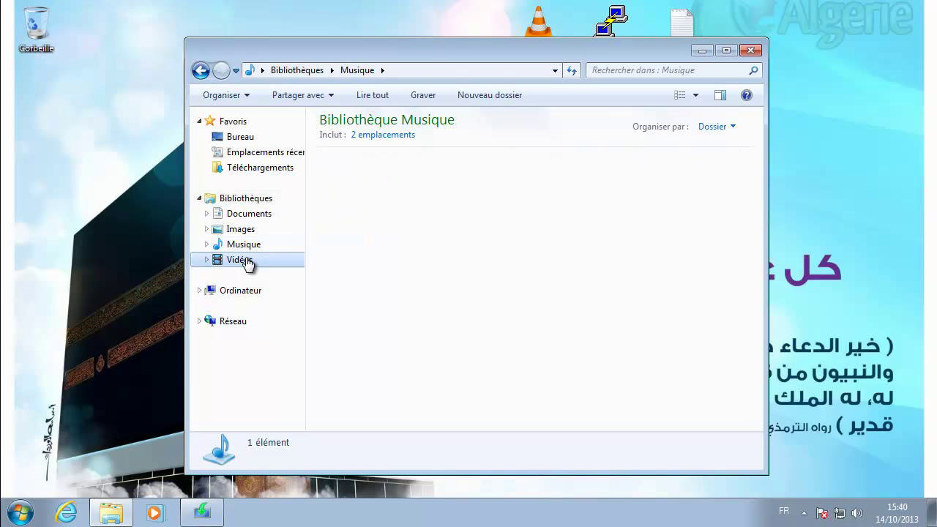
{"action": "left_click", "coordinate": [249, 199]}
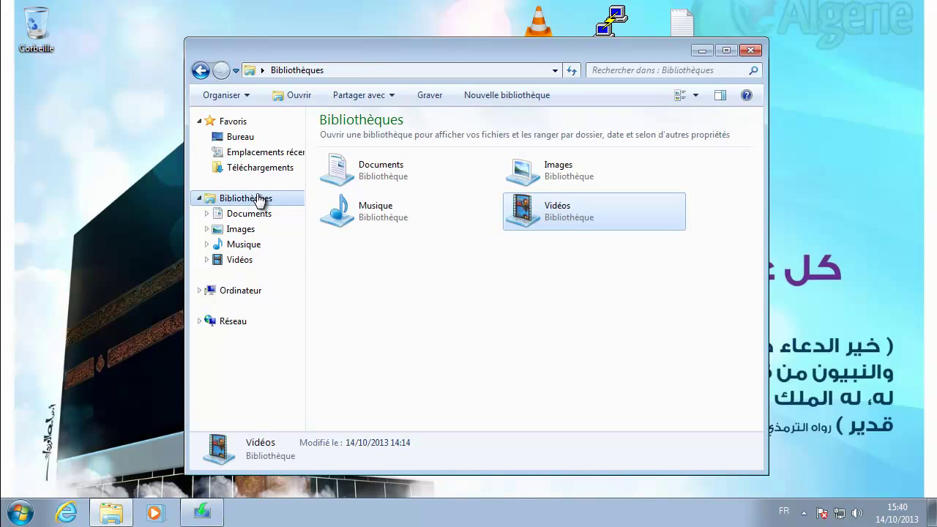
{"action": "left_click", "coordinate": [752, 51]}
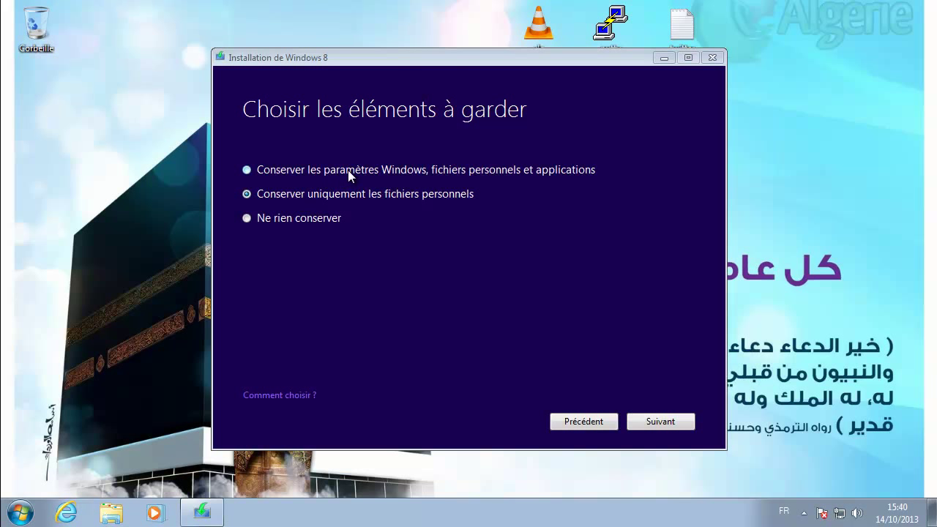
- Choose to keep Windows settings, personal files and applications, and view the VideoLAN folder among the installed programs
{"action": "left_click", "coordinate": [498, 170]}
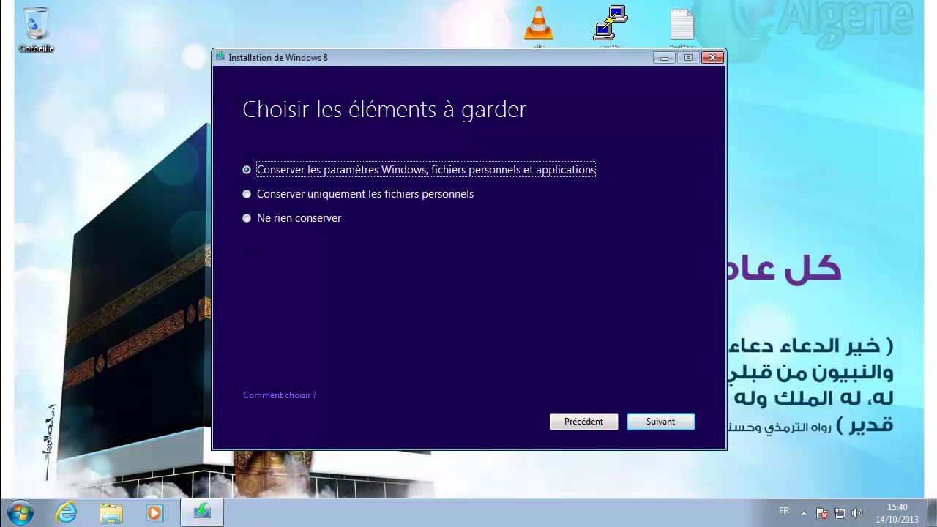
{"action": "left_click", "coordinate": [18, 512]}
{"action": "left_click", "coordinate": [63, 446]}
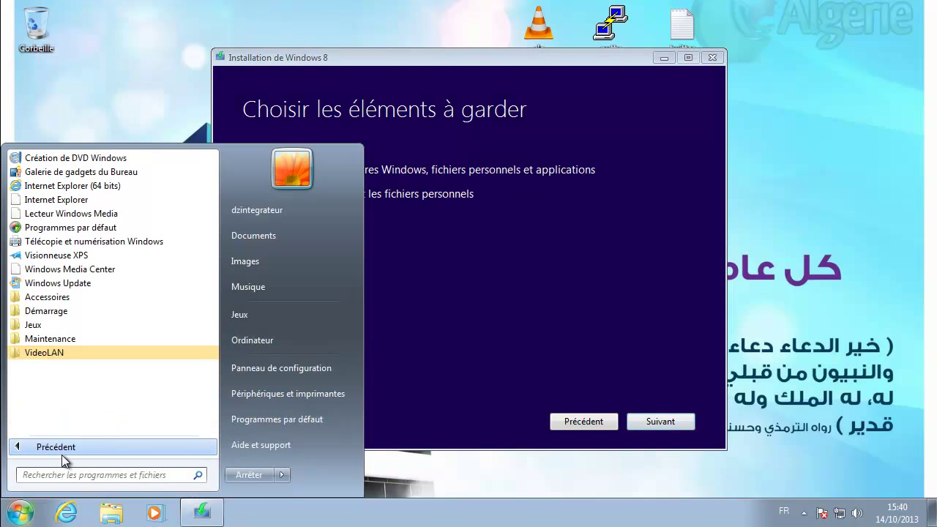
{"action": "left_click", "coordinate": [52, 353]}
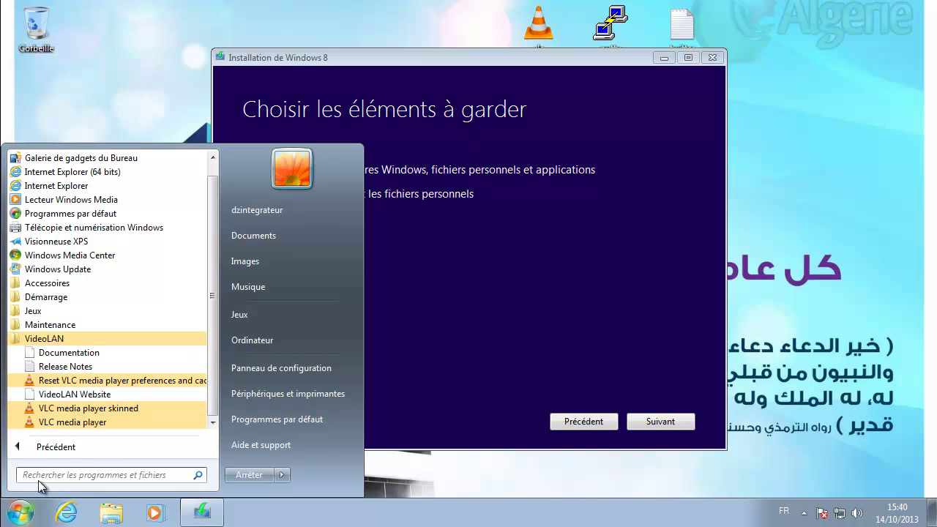
{"action": "left_click", "coordinate": [20, 513]}
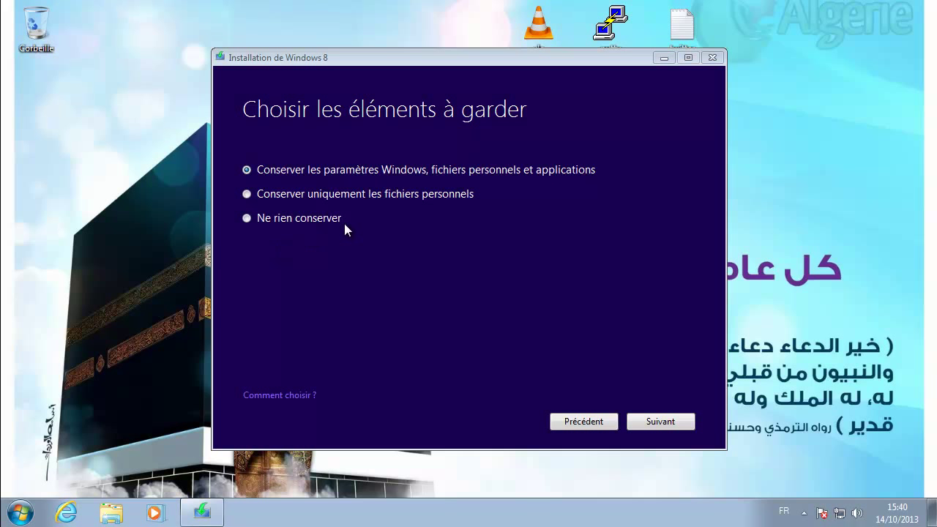
- Set the upgrade to keep Windows settings, personal files and applications, and start installing Windows 8 Professionnel
{"action": "left_click", "coordinate": [281, 219]}
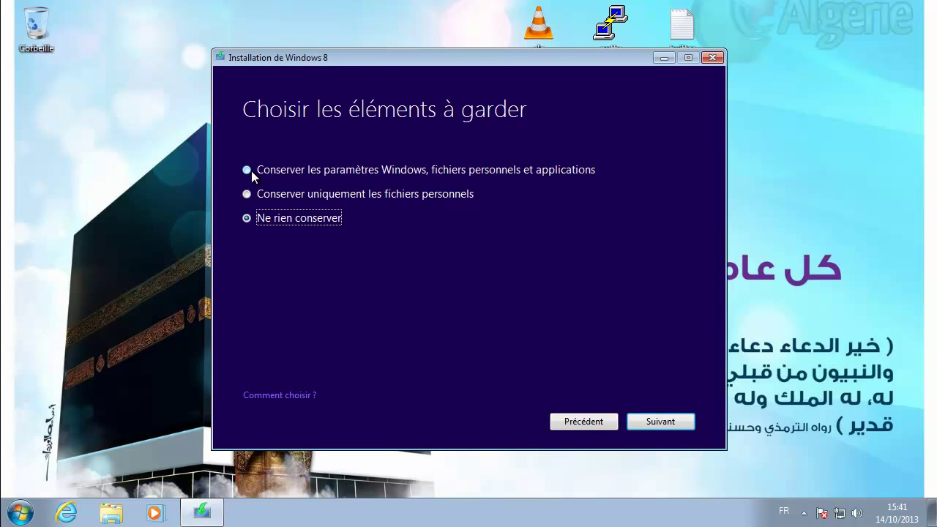
{"action": "left_click", "coordinate": [532, 170]}
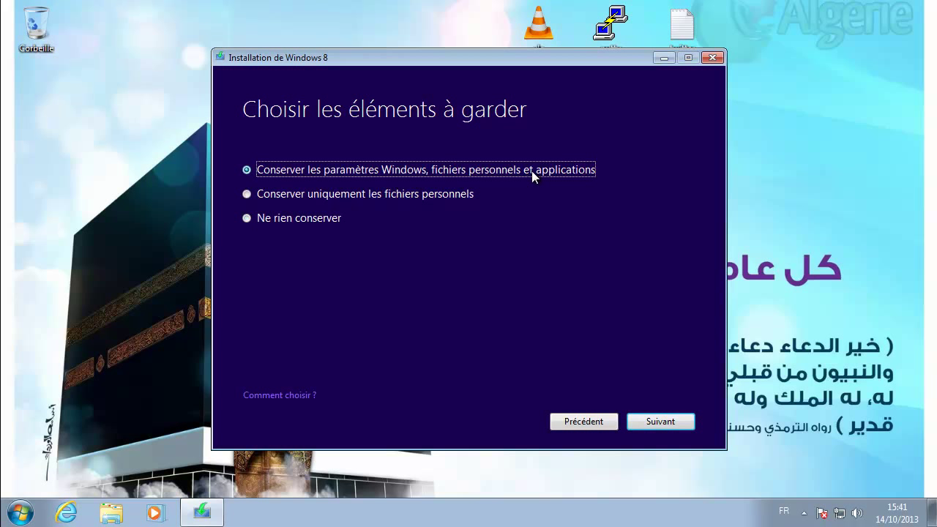
{"action": "left_click", "coordinate": [675, 424]}
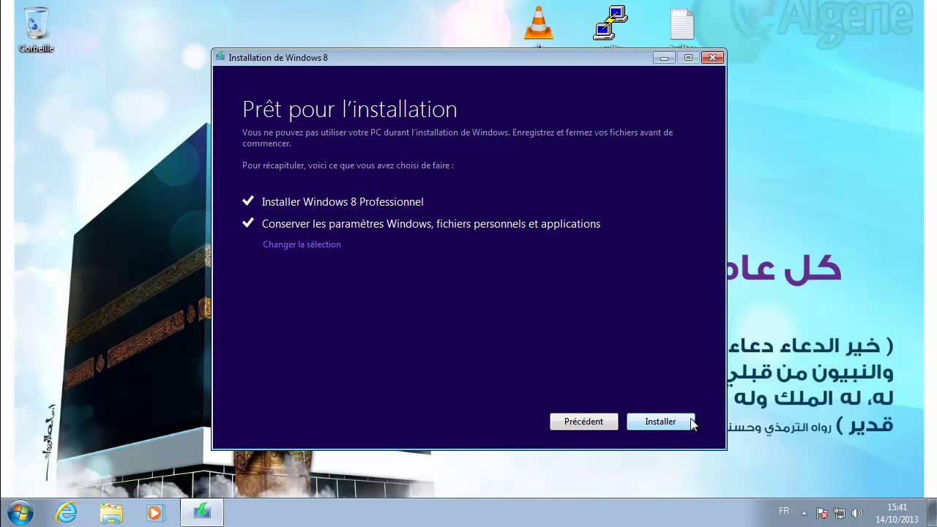
{"action": "left_click", "coordinate": [661, 421]}
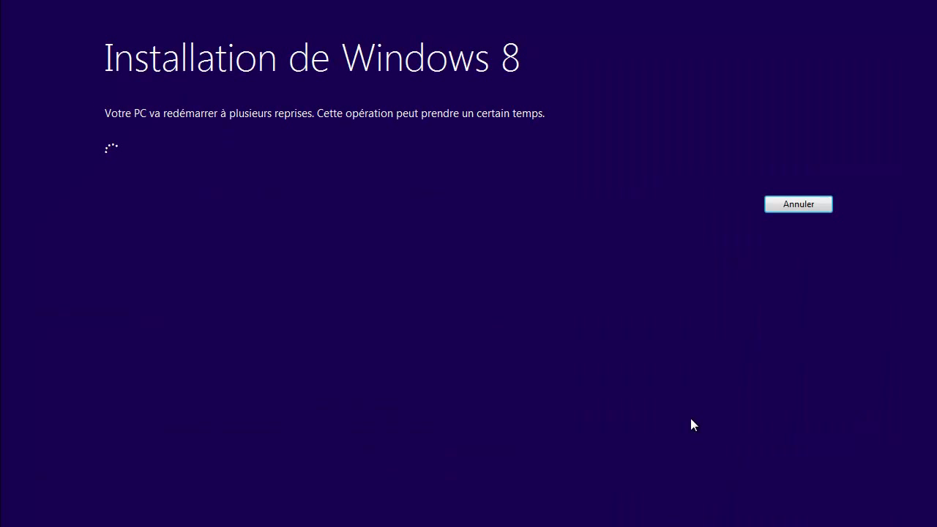
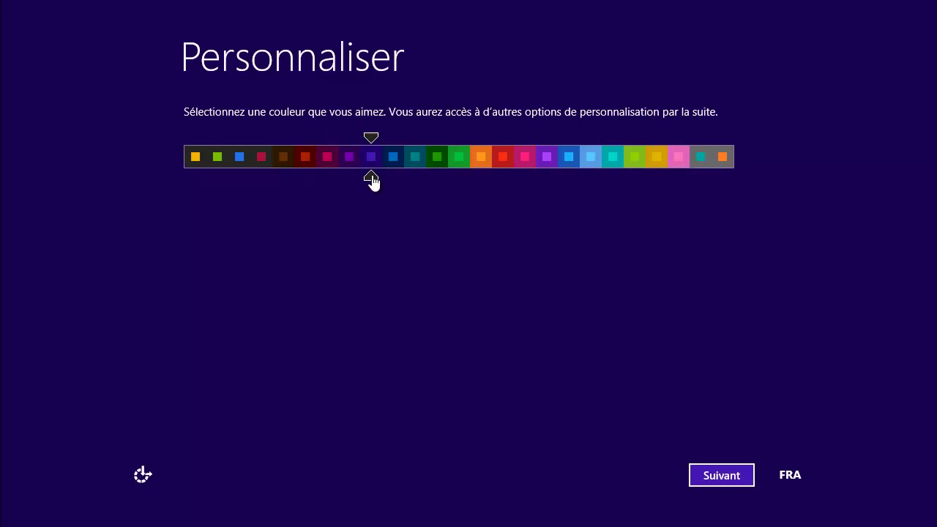
- Try several colours on the personalization page, then apply the grey background with the teal accent
{"action": "left_click", "coordinate": [481, 159]}
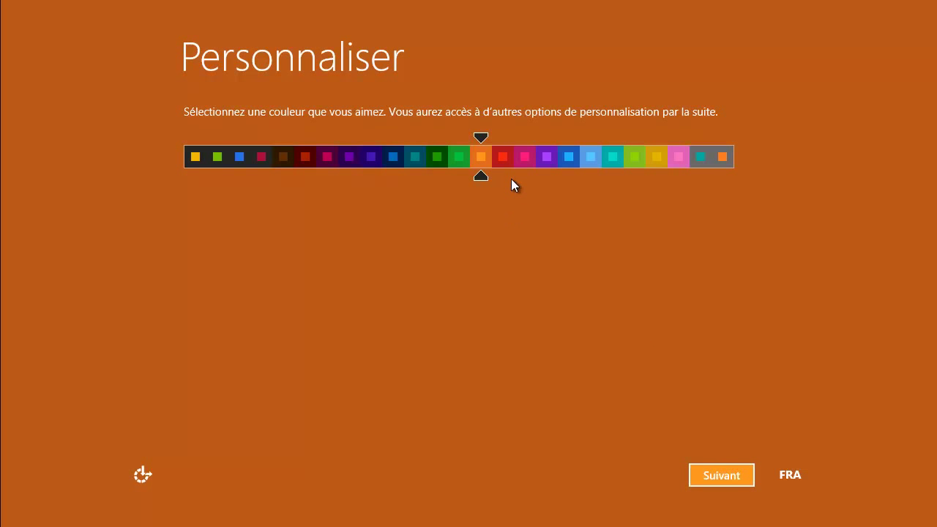
{"action": "left_click", "coordinate": [564, 164]}
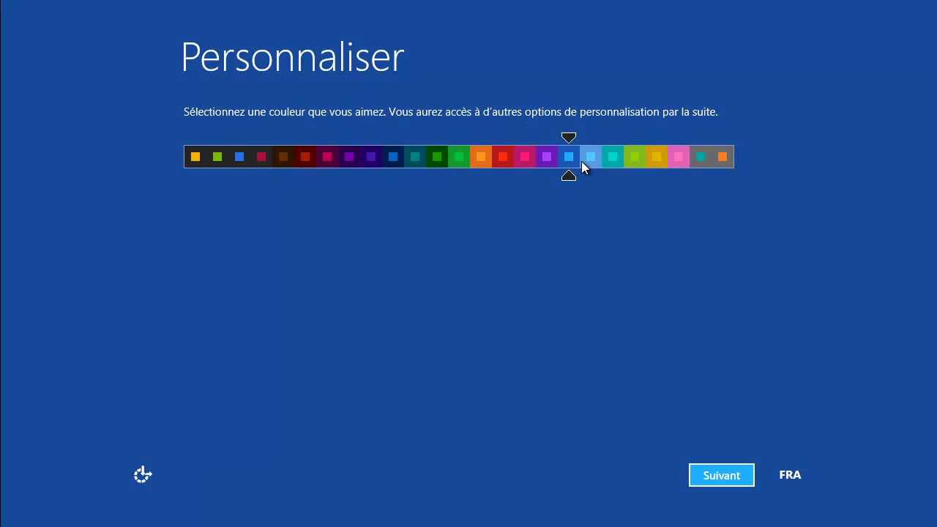
{"action": "left_click", "coordinate": [586, 168]}
{"action": "left_click", "coordinate": [631, 163]}
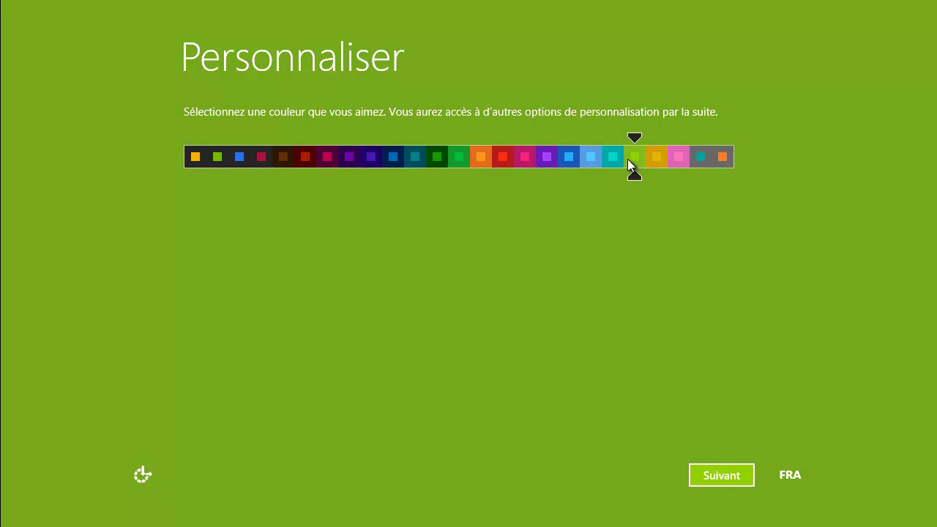
{"action": "left_click", "coordinate": [655, 167]}
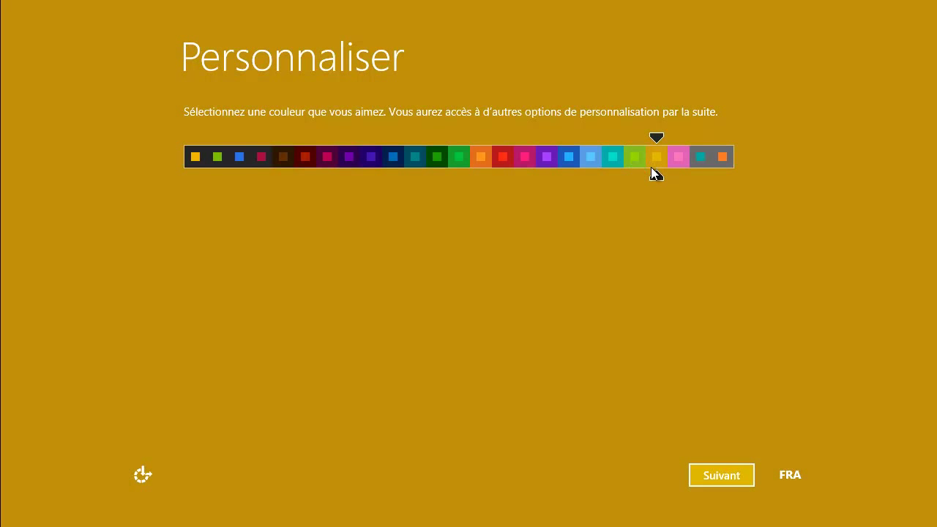
{"action": "left_click", "coordinate": [700, 166]}
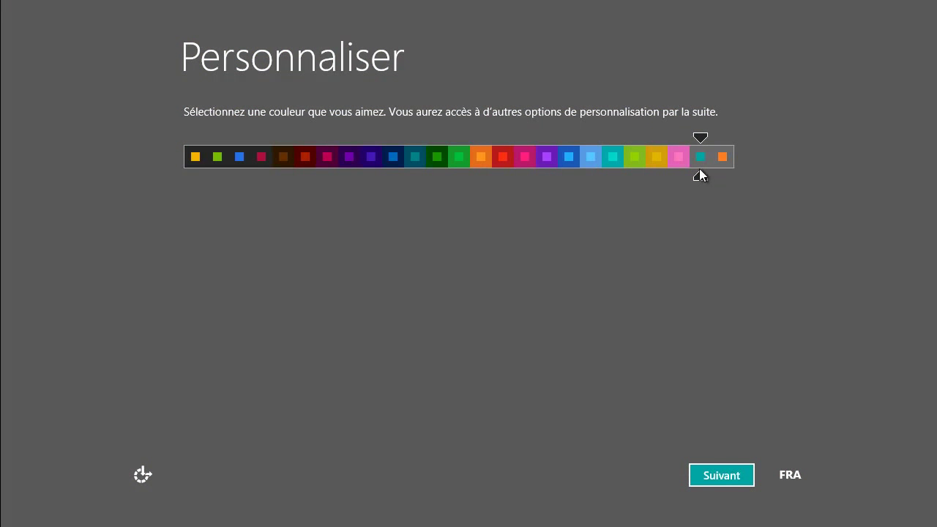
{"action": "left_click", "coordinate": [741, 482]}
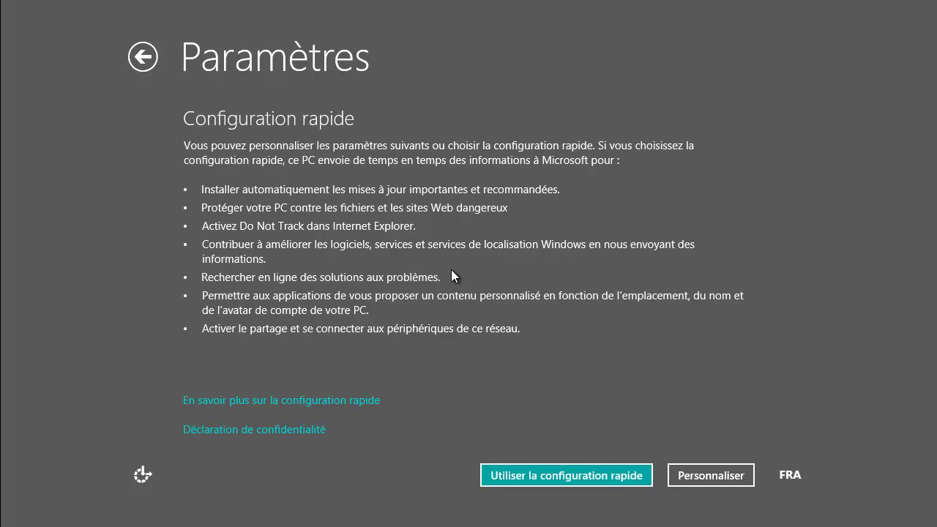
- Customize the settings: activate sharing and device connection, and have Windows Update install important and recommended updates automatically
{"action": "left_click", "coordinate": [721, 476]}
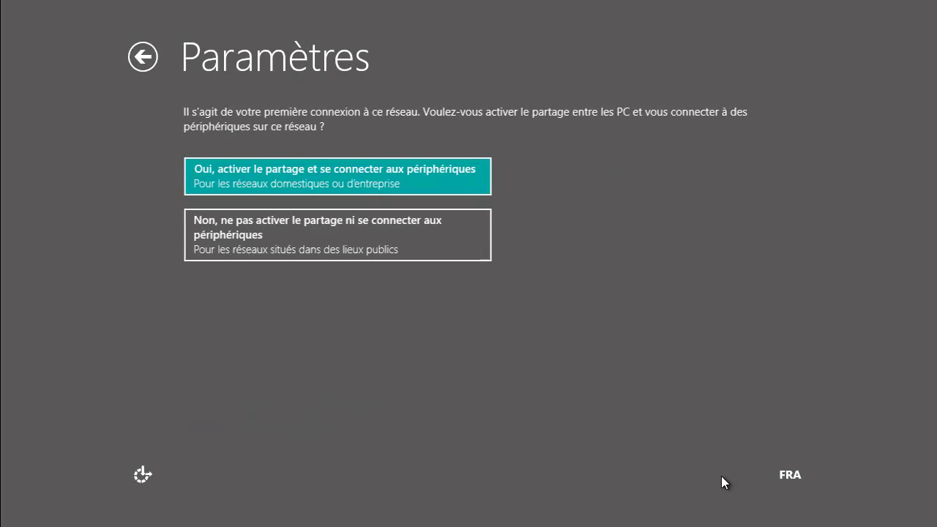
{"action": "left_click", "coordinate": [380, 183]}
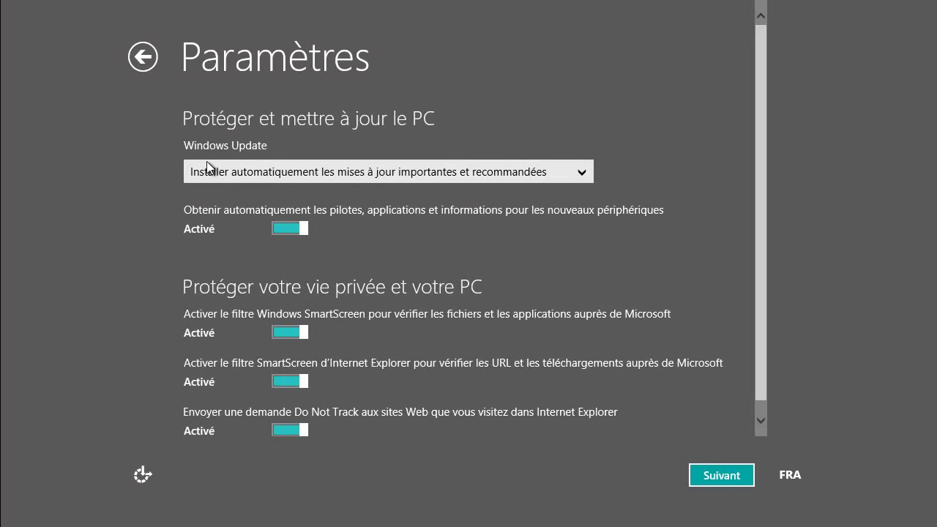
{"action": "left_click", "coordinate": [308, 169]}
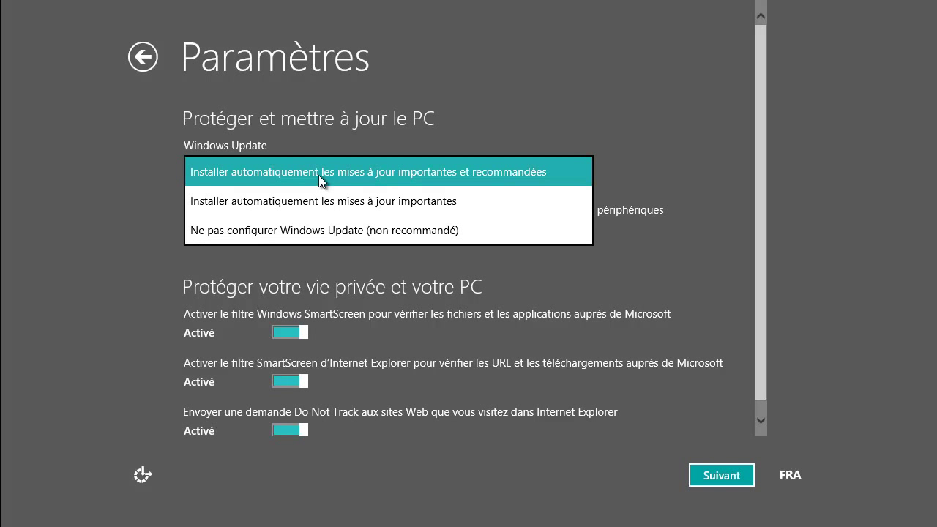
{"action": "left_click", "coordinate": [257, 171]}
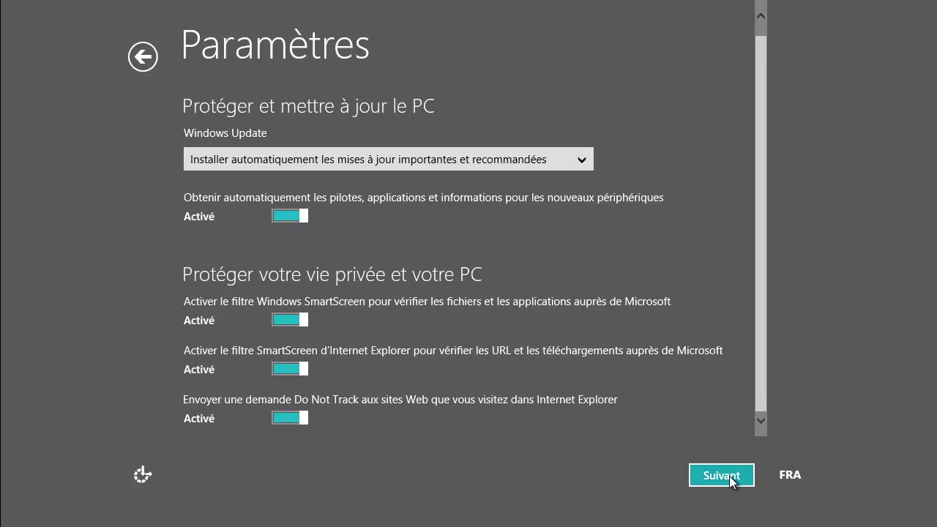
{"action": "left_click", "coordinate": [729, 476]}
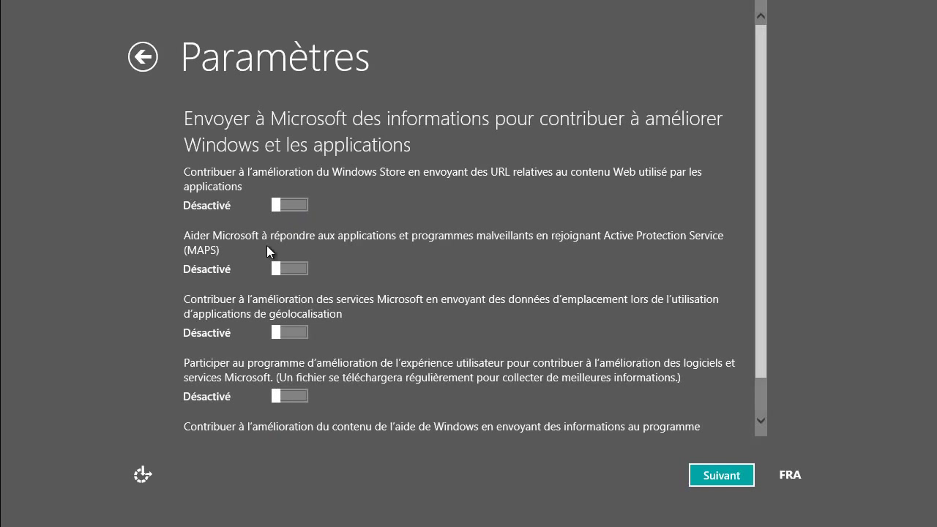
- Leave all information sending to Microsoft disabled, and stop applications from using the account name, avatar and Windows location platform
{"action": "scroll", "coordinate": [264, 293], "scroll_direction": "down", "scroll_amount": 2}
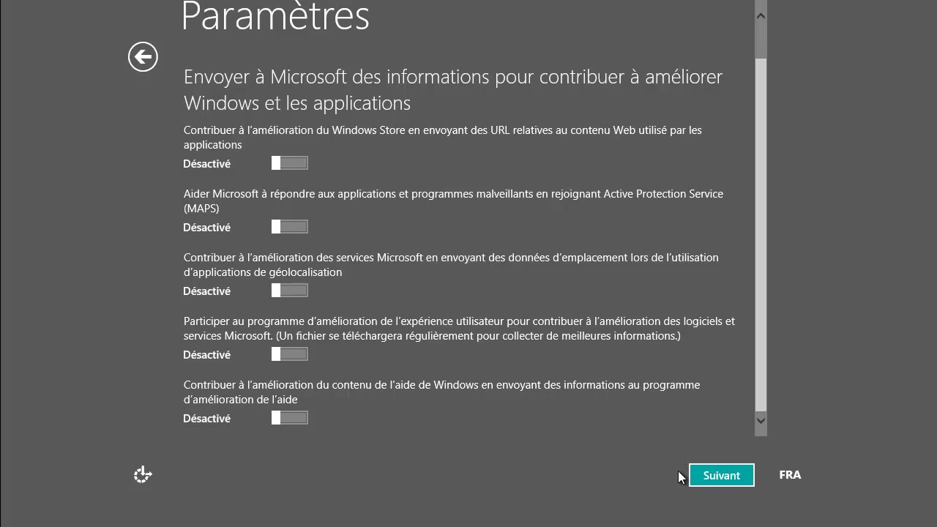
{"action": "left_click", "coordinate": [720, 477]}
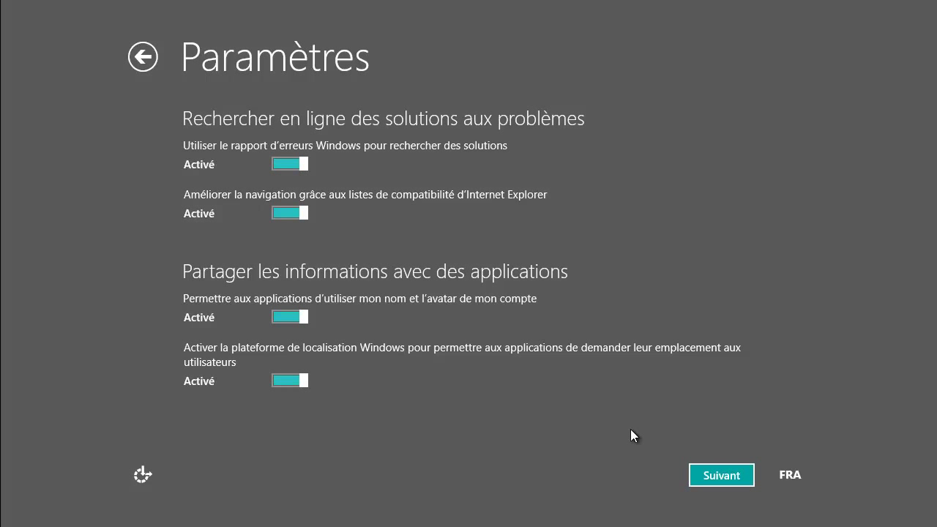
{"action": "left_click", "coordinate": [285, 319]}
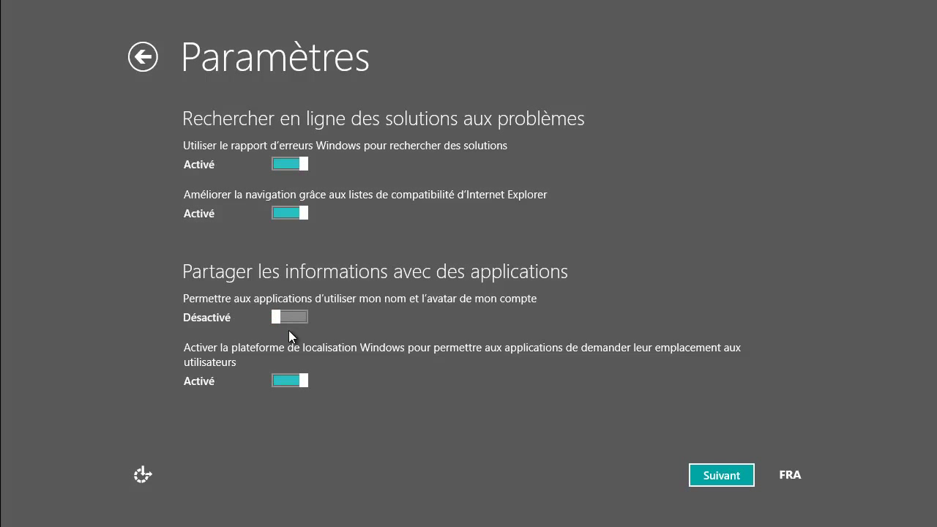
{"action": "left_click", "coordinate": [283, 382]}
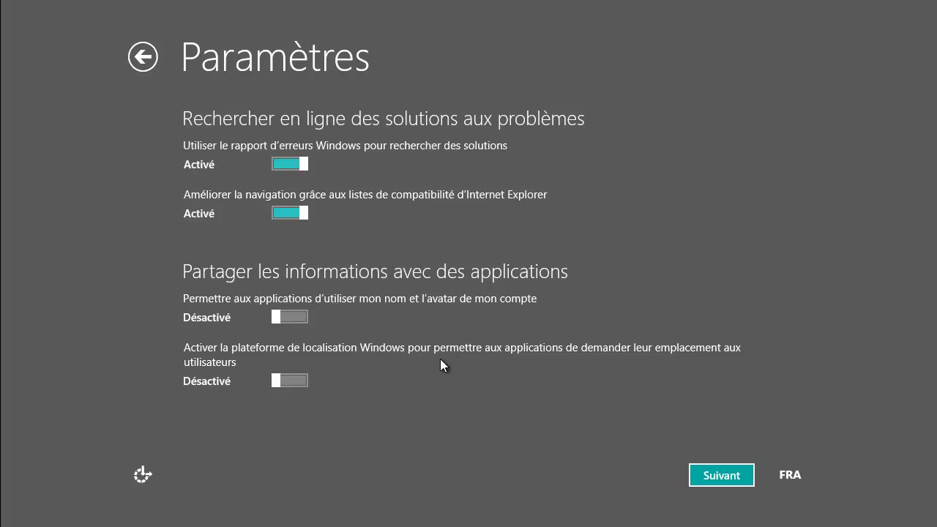
{"action": "left_click", "coordinate": [722, 476]}
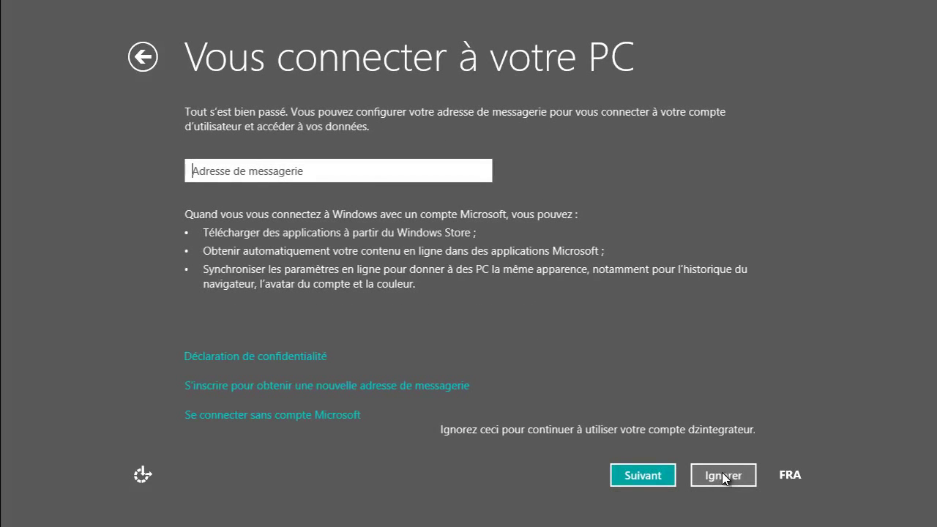
- Skip the Microsoft account sign-in to keep using the existing account, and open the desktop from the Start screen
{"action": "left_click", "coordinate": [306, 168]}
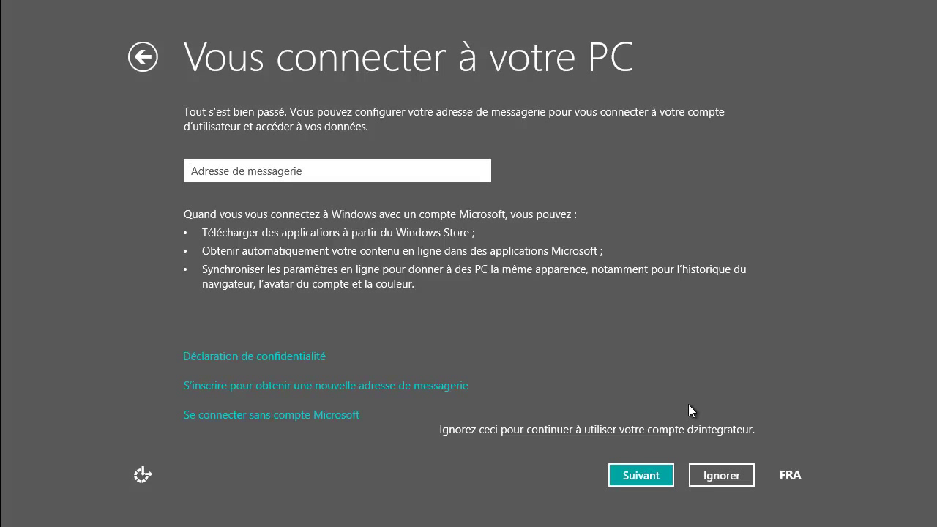
{"action": "left_click", "coordinate": [744, 479]}
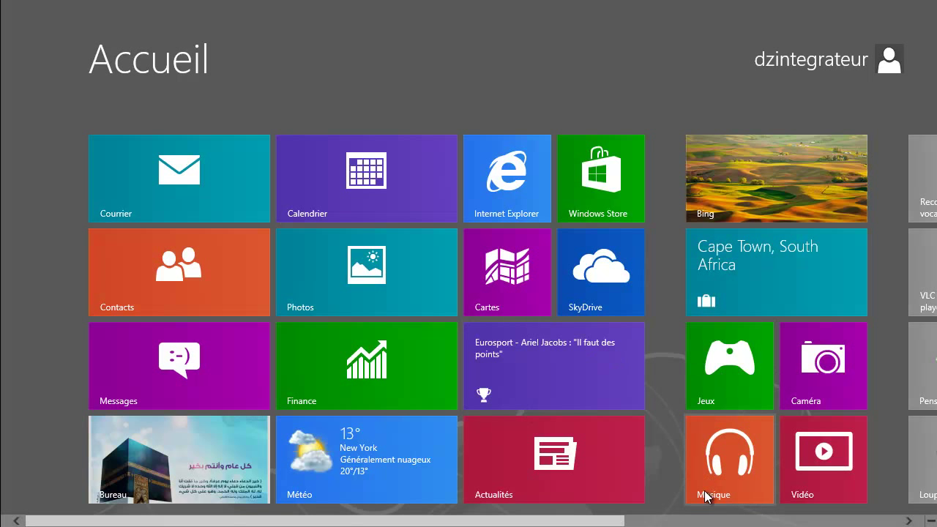
{"action": "scroll", "coordinate": [637, 525], "scroll_direction": "down", "scroll_amount": 1}
{"action": "left_click_drag", "start_coordinate": [637, 525], "coordinate": [595, 522]}
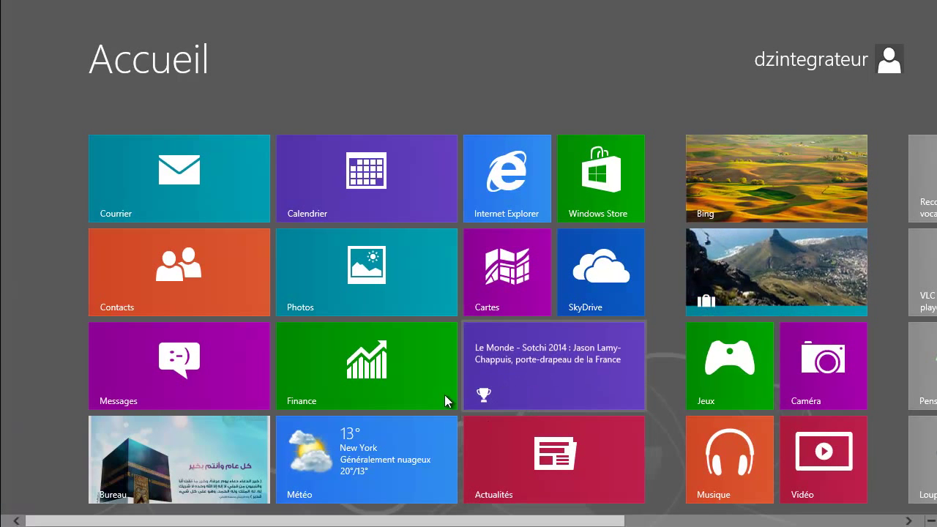
{"action": "left_click", "coordinate": [175, 464]}
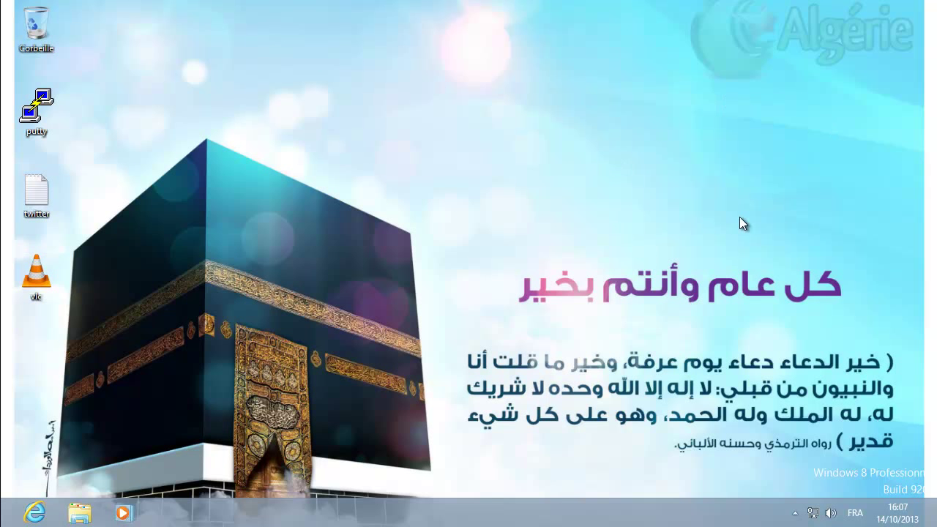
- Check the twitter text file and the PuTTY program kept on the desktop, closing each one after viewing it
{"action": "left_click", "coordinate": [43, 197]}
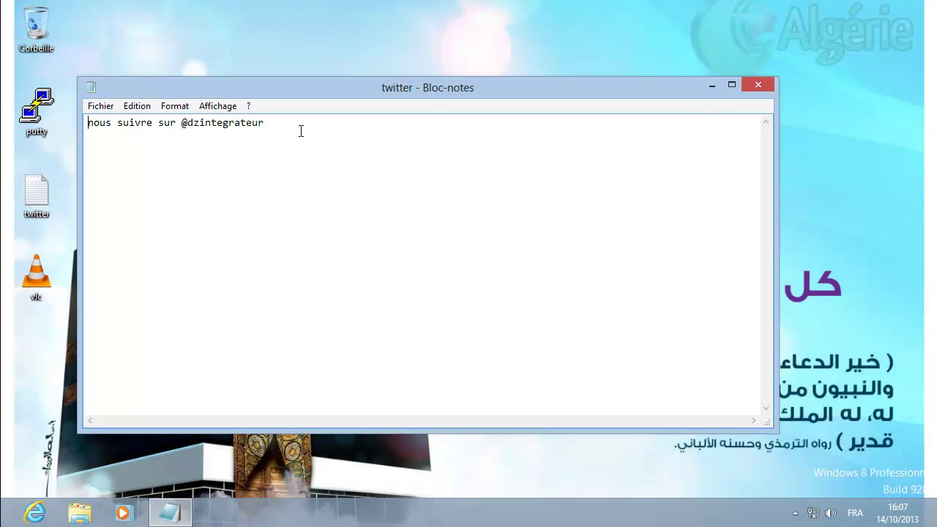
{"action": "left_click", "coordinate": [772, 87]}
{"action": "double_click", "coordinate": [40, 110]}
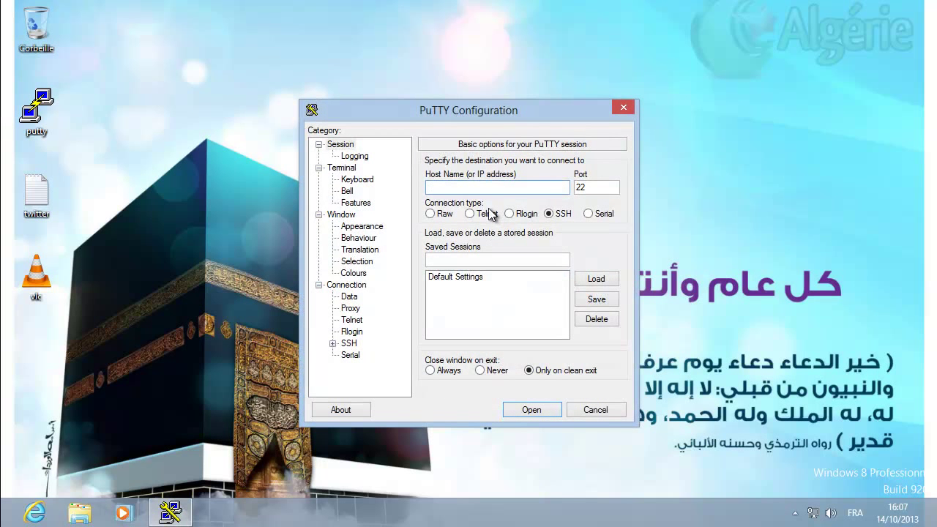
{"action": "left_click", "coordinate": [629, 108]}
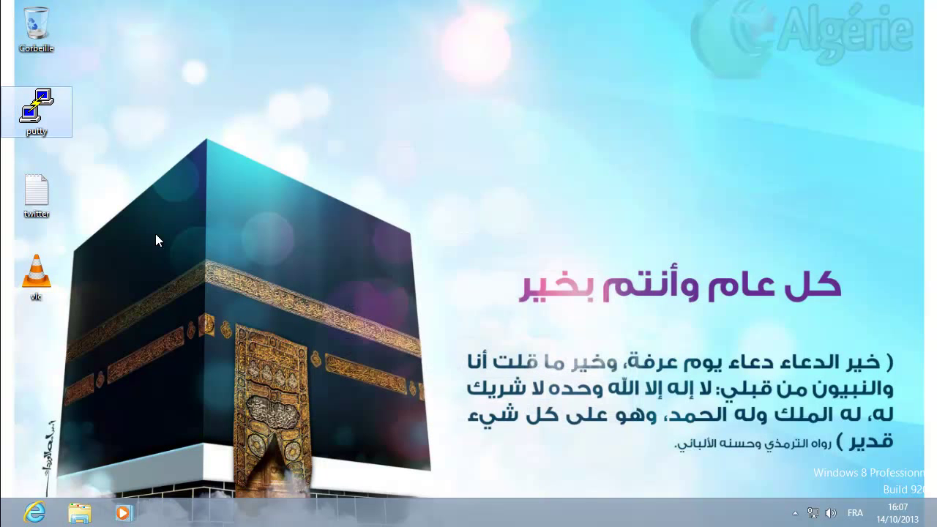
{"action": "double_click", "coordinate": [35, 280]}
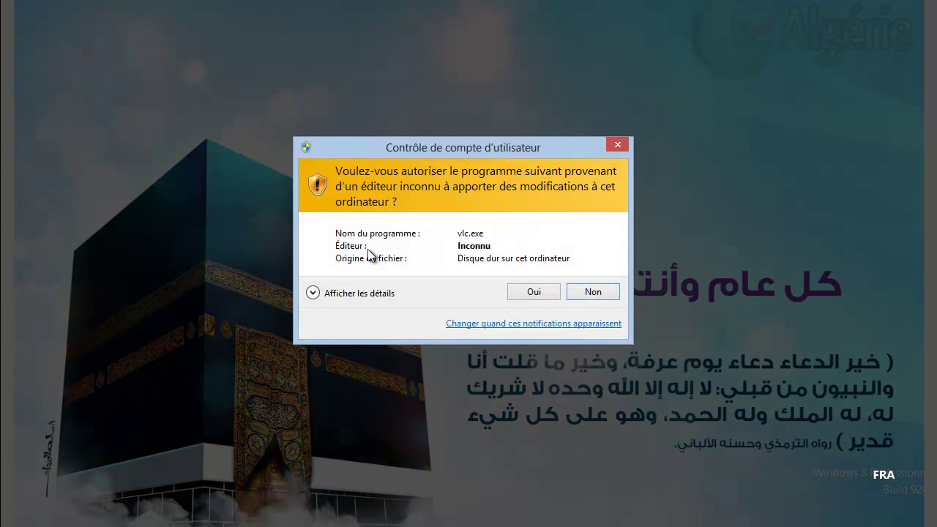
{"action": "left_click", "coordinate": [549, 296]}
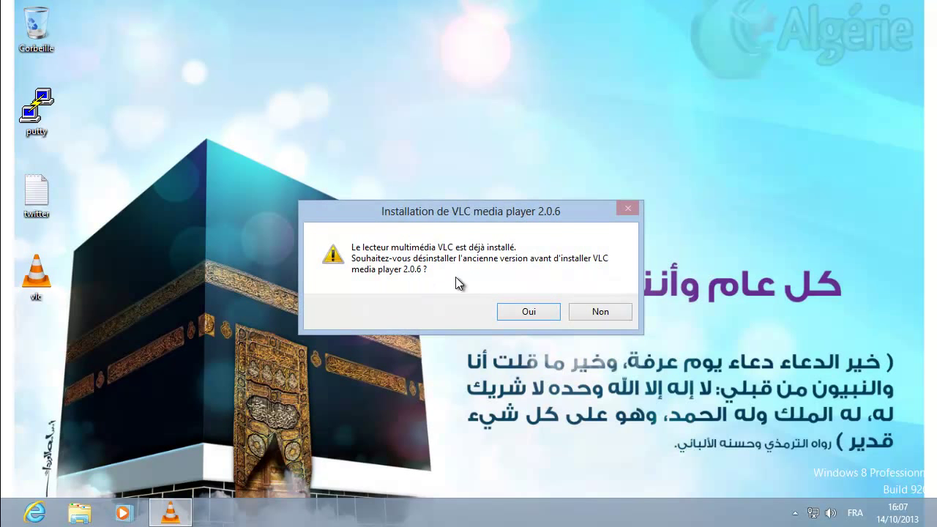
{"action": "left_click", "coordinate": [612, 313]}
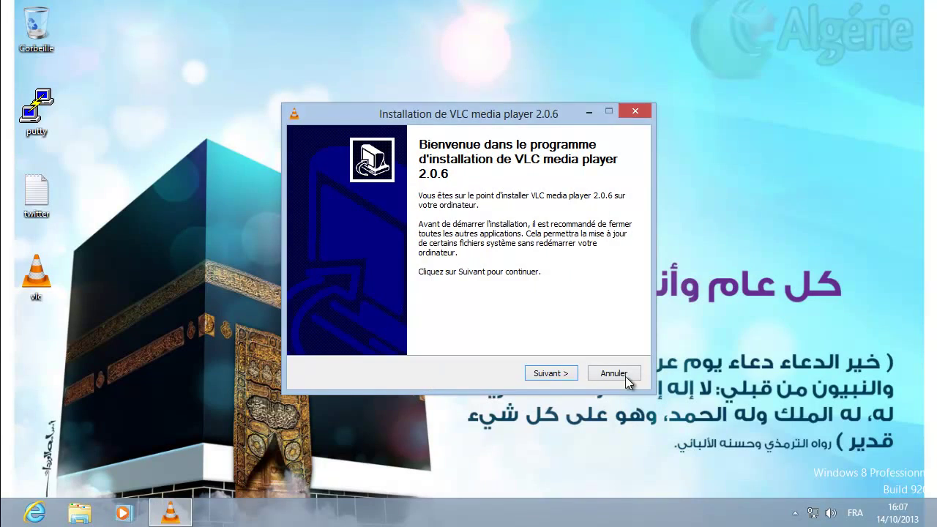
{"action": "left_click", "coordinate": [627, 377]}
{"action": "left_click", "coordinate": [547, 308]}
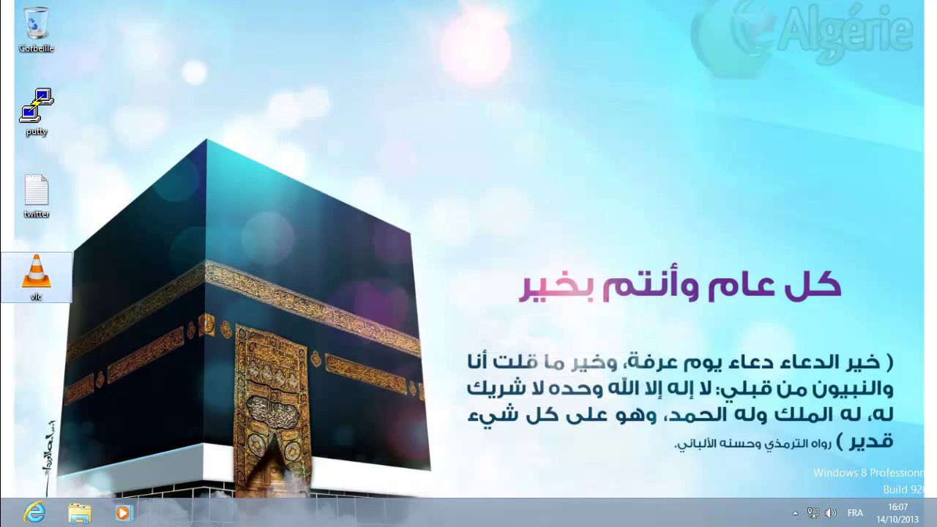
- Return to the Start screen and launch the installed VLC media player skinned
{"action": "left_click", "coordinate": [14, 516]}
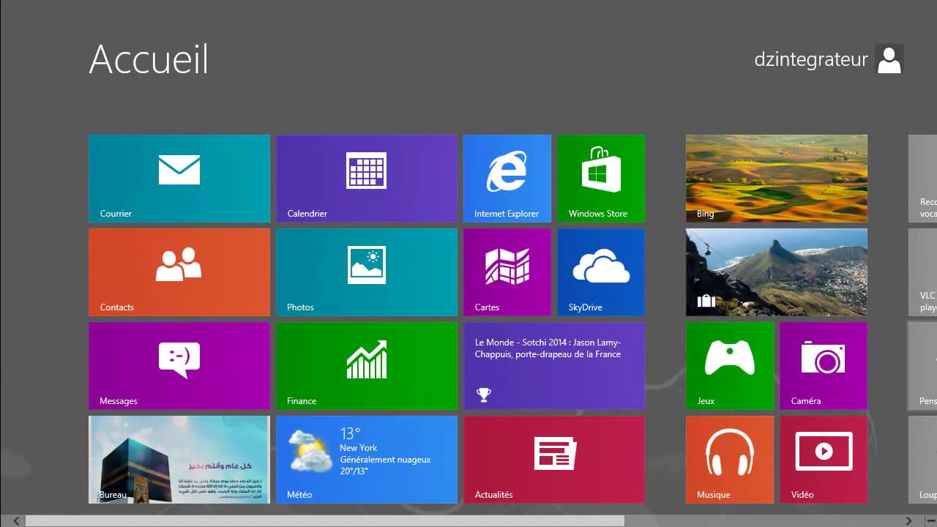
{"action": "scroll", "coordinate": [638, 525], "scroll_direction": "down", "scroll_amount": 3}
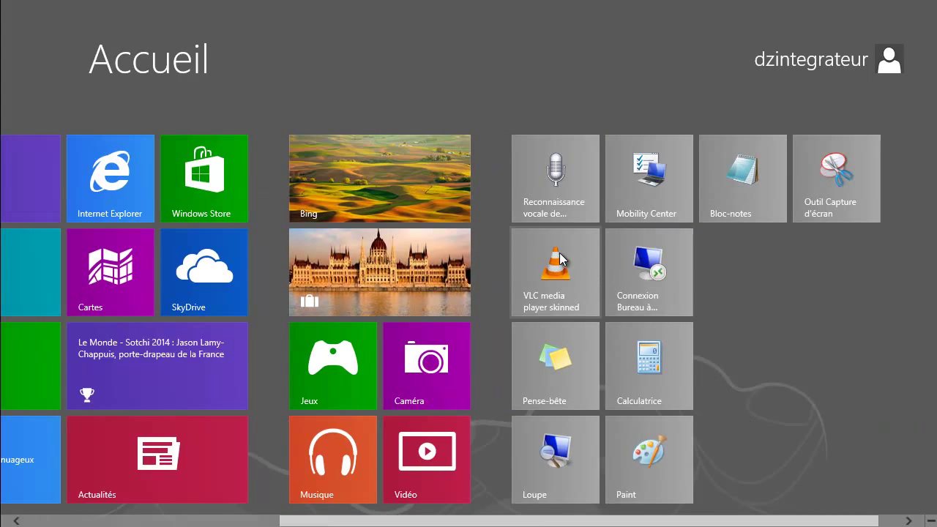
{"action": "left_click", "coordinate": [558, 258]}
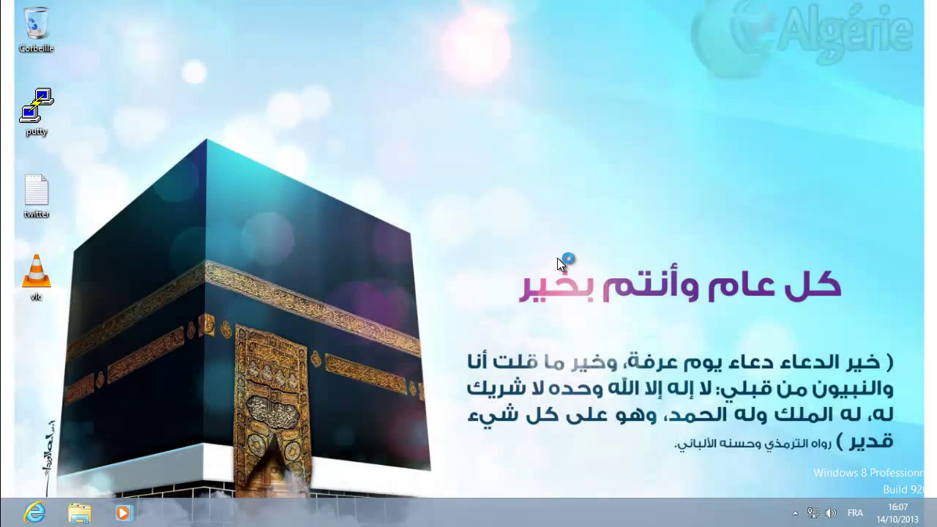